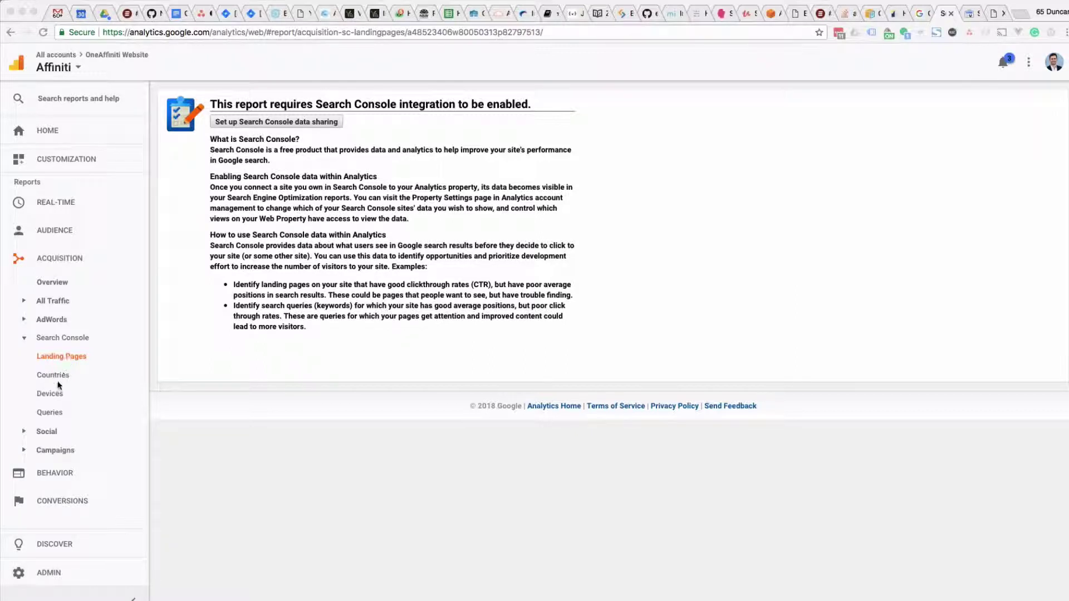
left_click(49, 413)
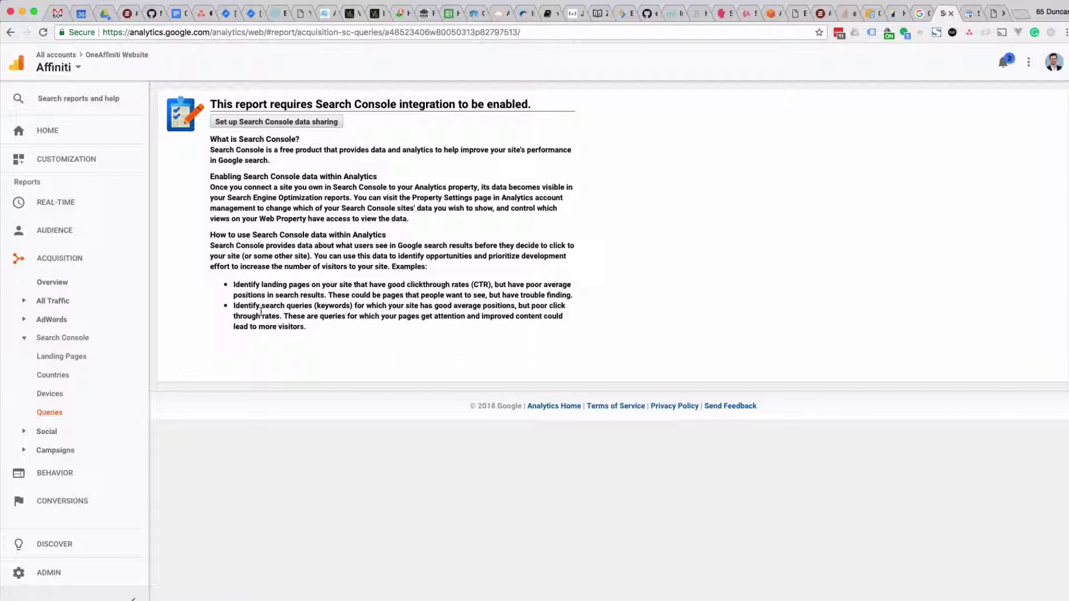
left_click(549, 221)
left_click(58, 356)
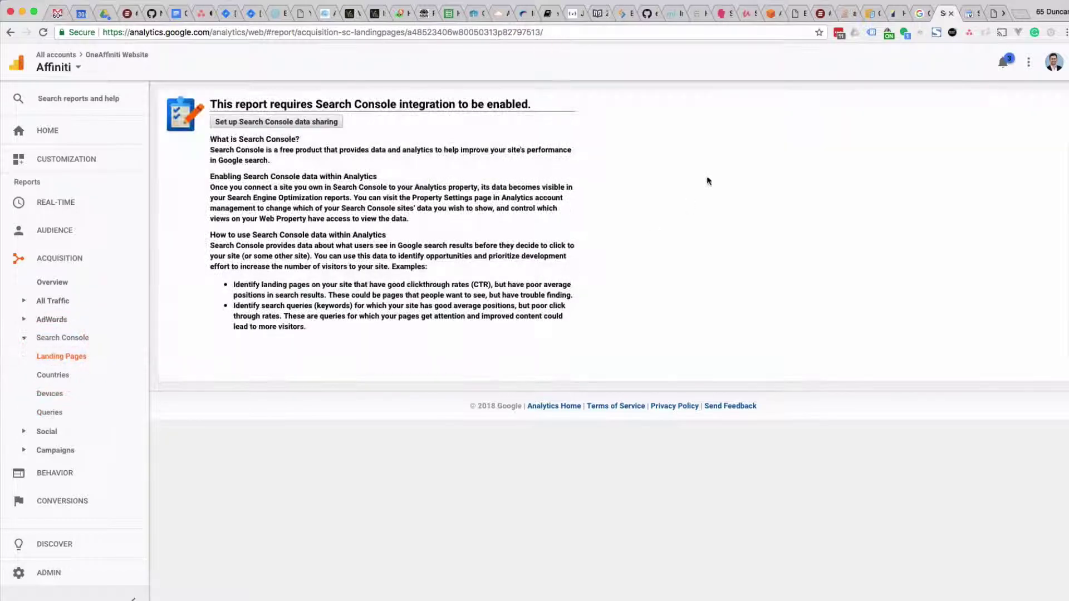
Step: Show the Search Console dashboard for oneaffiniti.com, checking the property list without switching sites
left_click(972, 13)
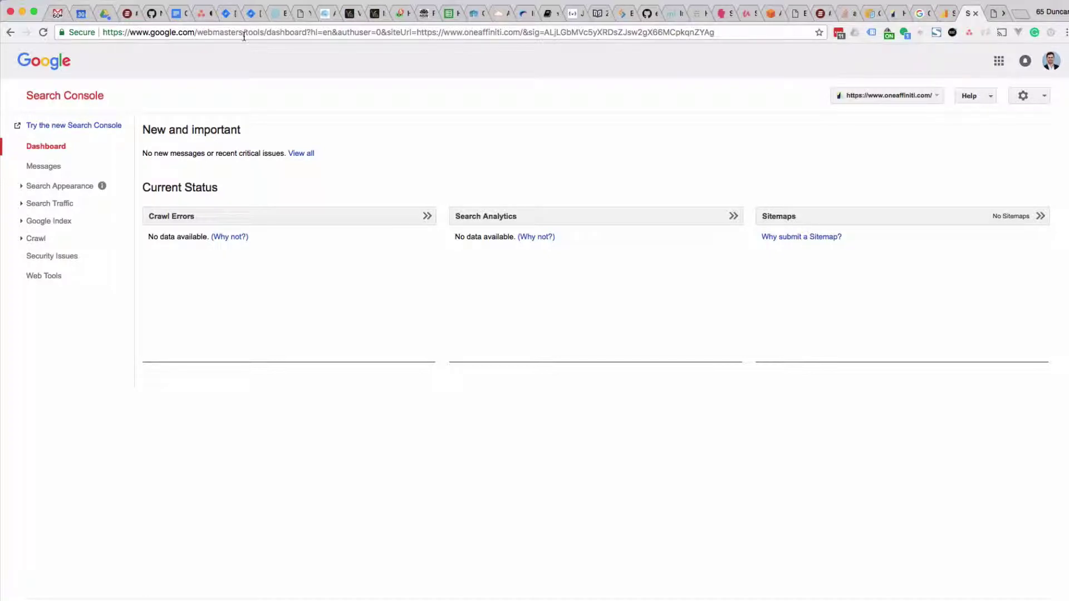
left_click(861, 100)
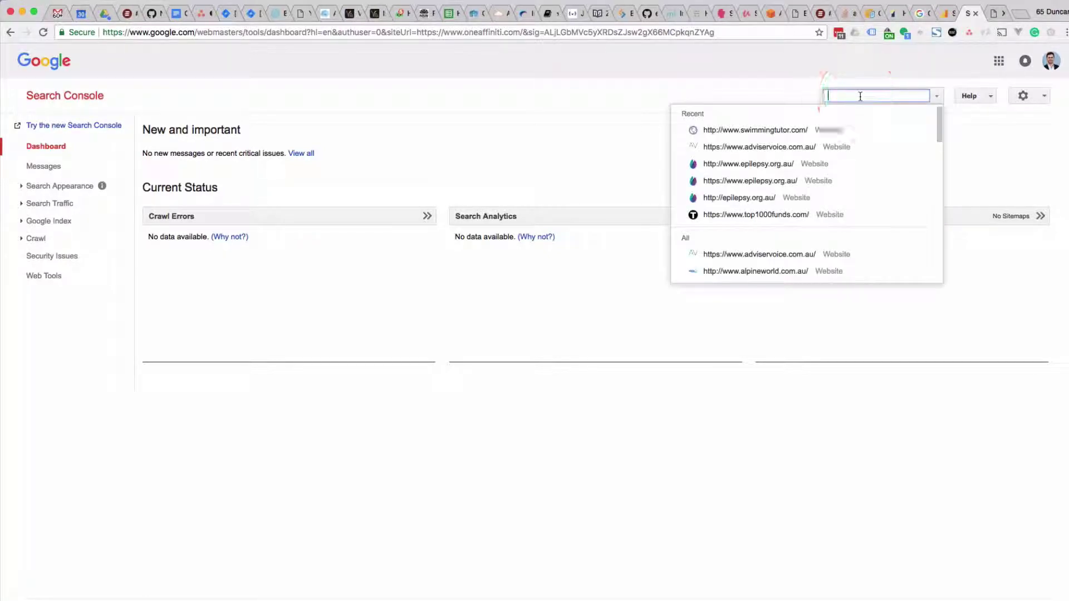
left_click(778, 82)
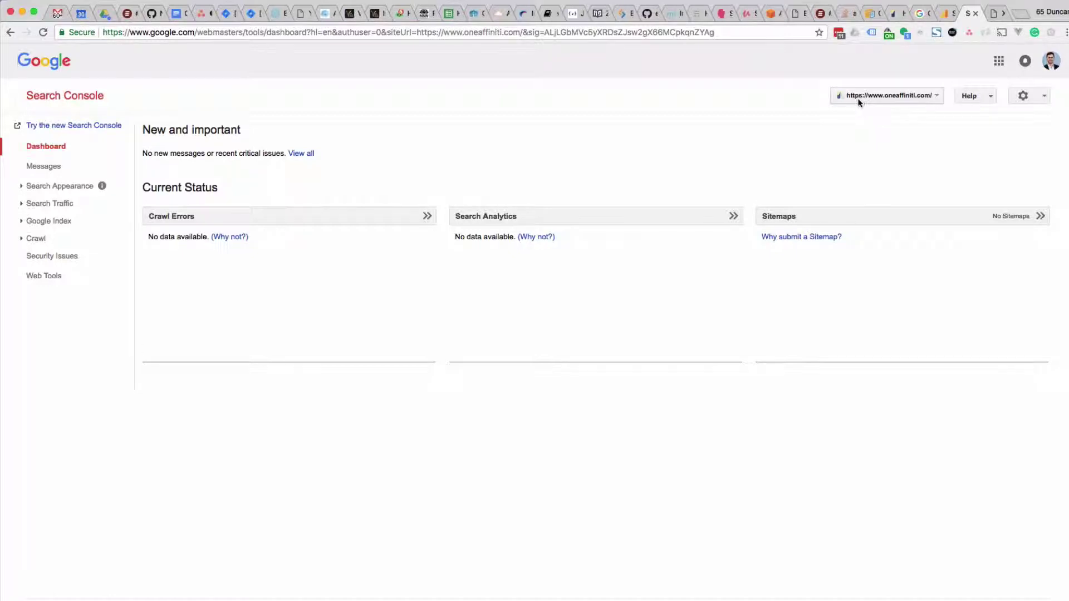
key("super+t")
type("www.")
key("BackSpace")
key("BackSpace")
key("BackSpace")
key("BackSpace")
key("BackSpace")
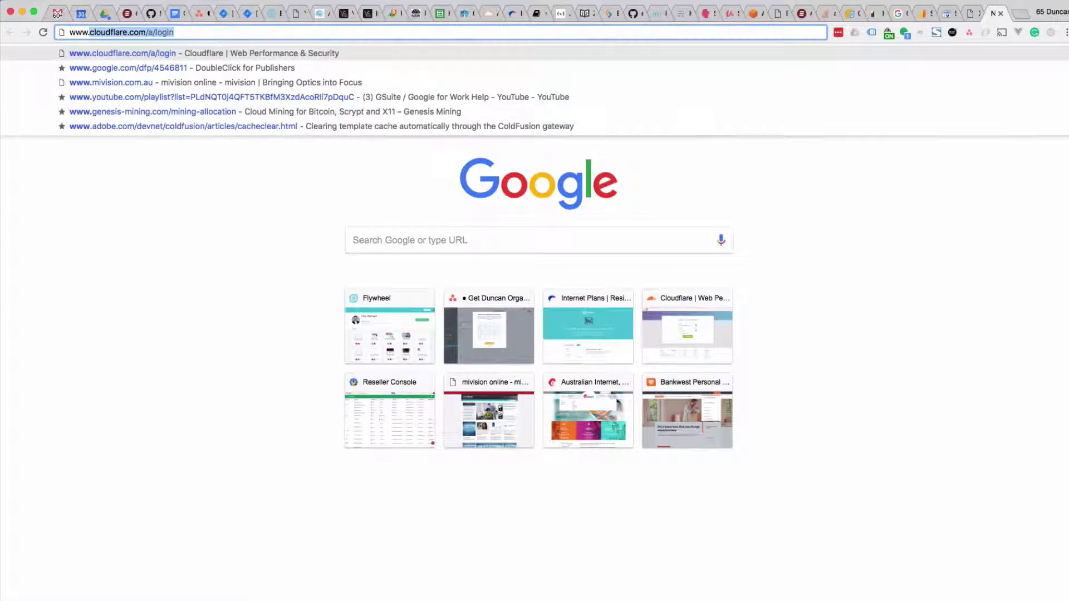
type("oneaffiniti.com")
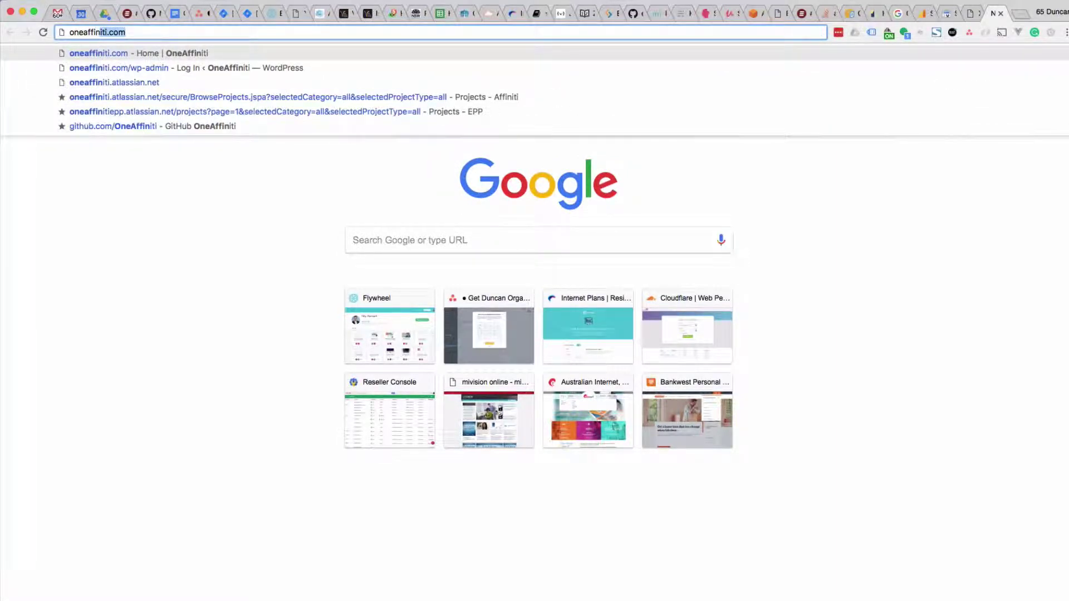
left_click(98, 54)
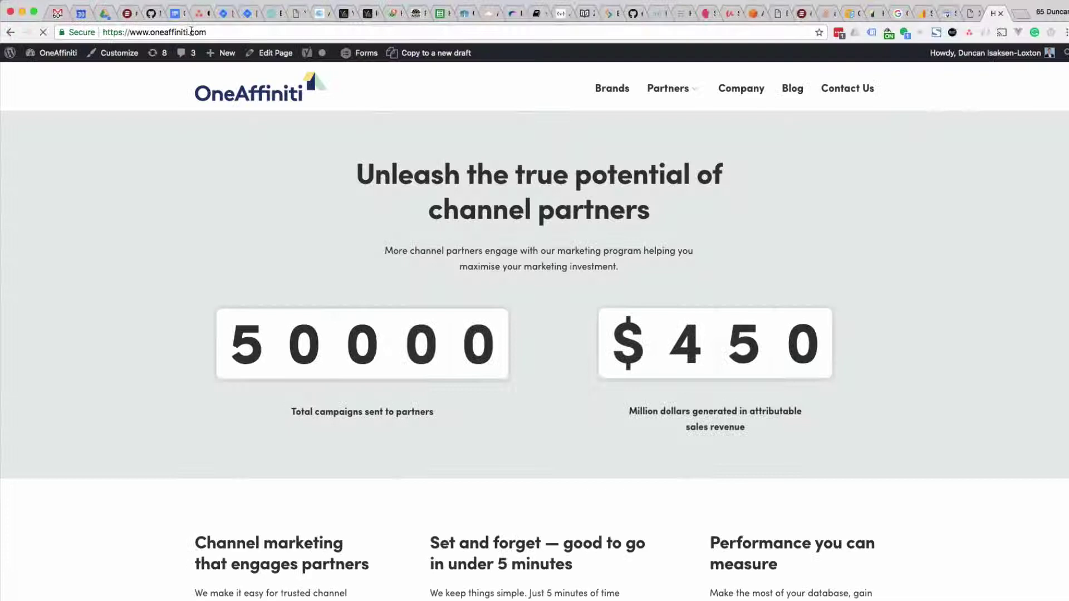
left_click(215, 32)
left_click(119, 32)
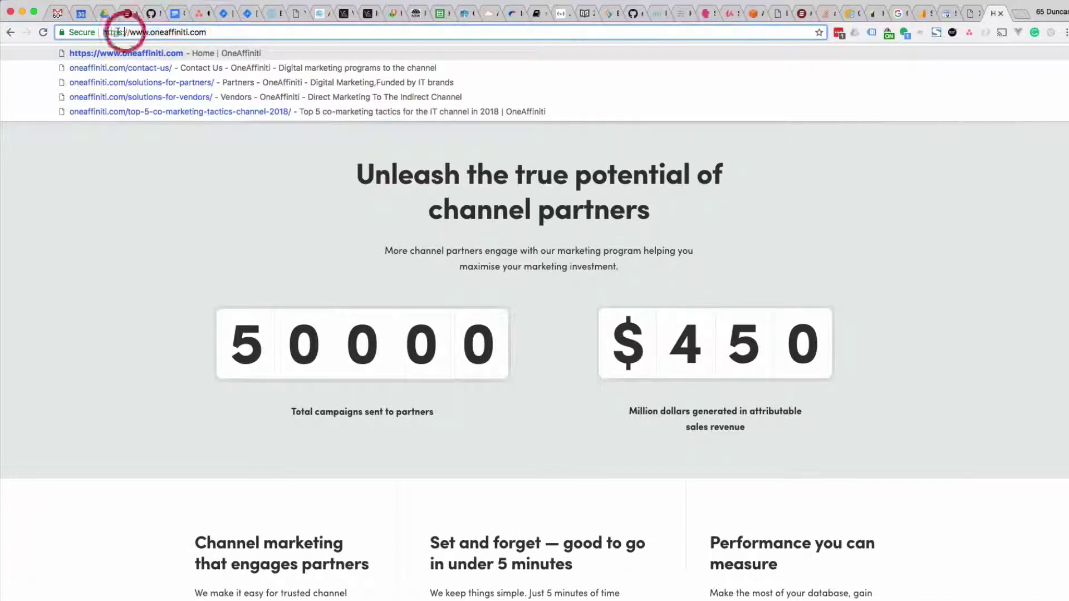
left_click(135, 32)
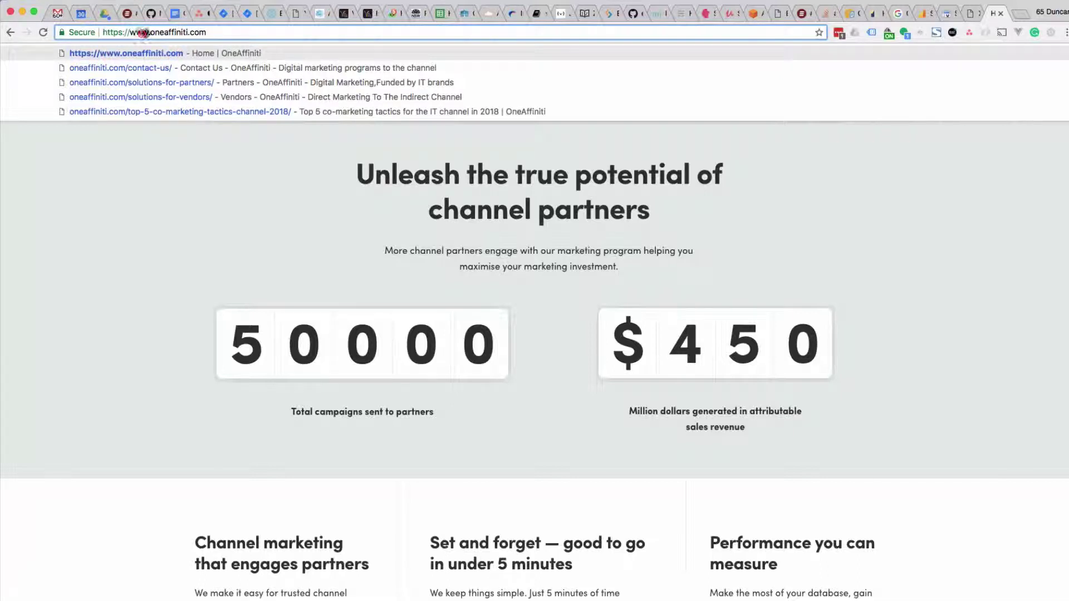
left_click(144, 32)
left_click(127, 32)
left_click_drag(102, 31, 122, 32)
left_click_drag(209, 32, 85, 32)
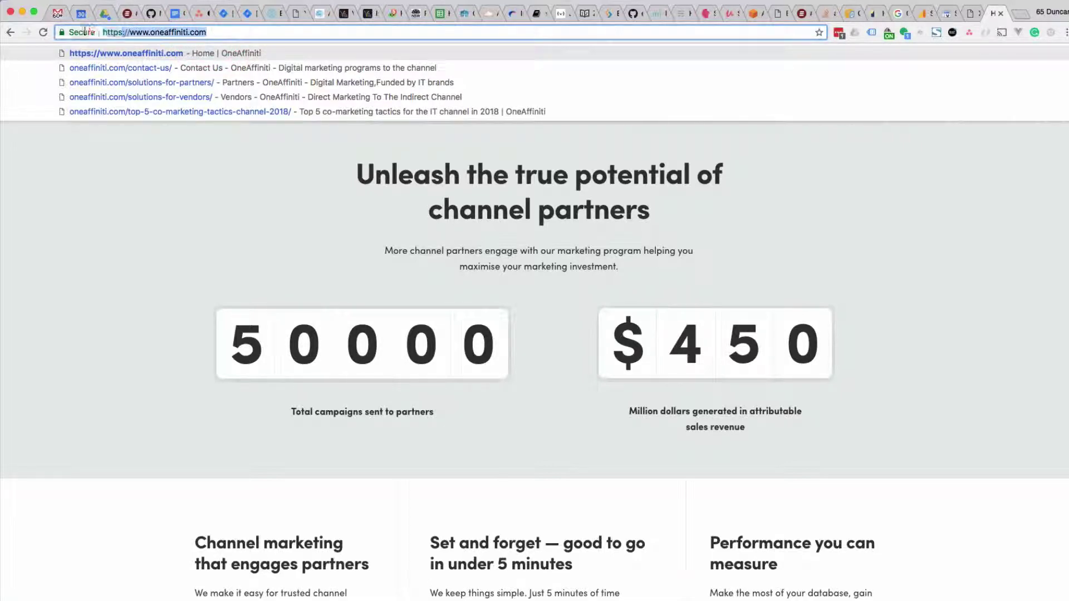
left_click(138, 178)
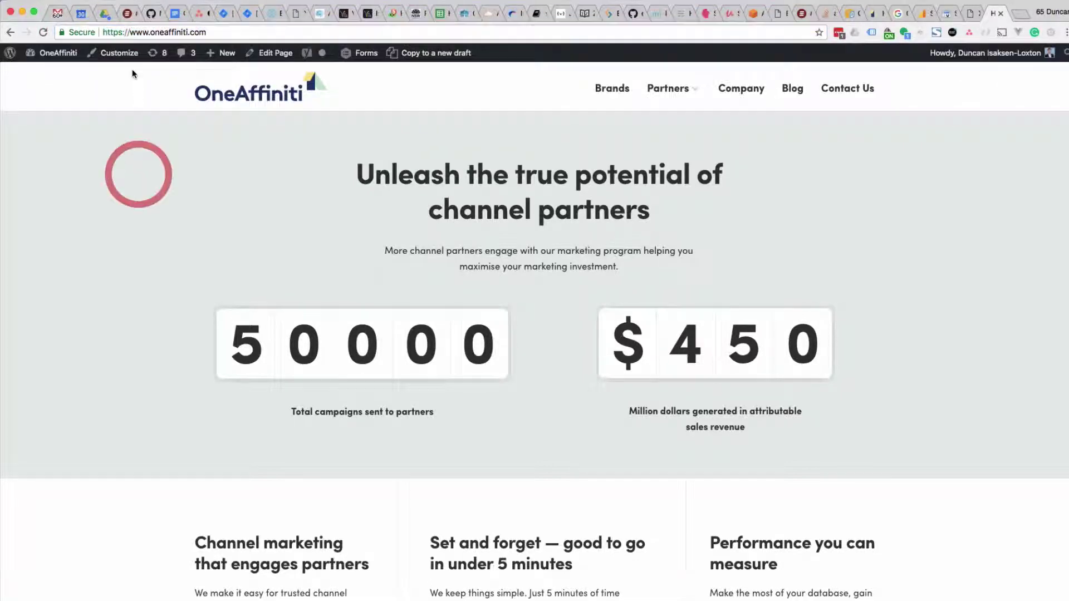
left_click(118, 32)
left_click(149, 189)
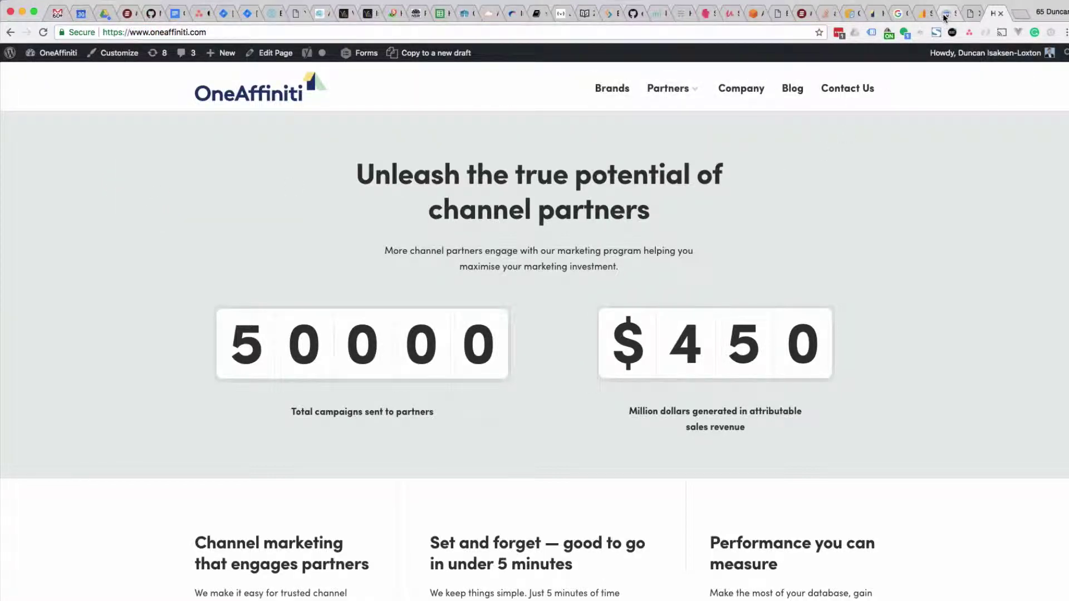
left_click(922, 14)
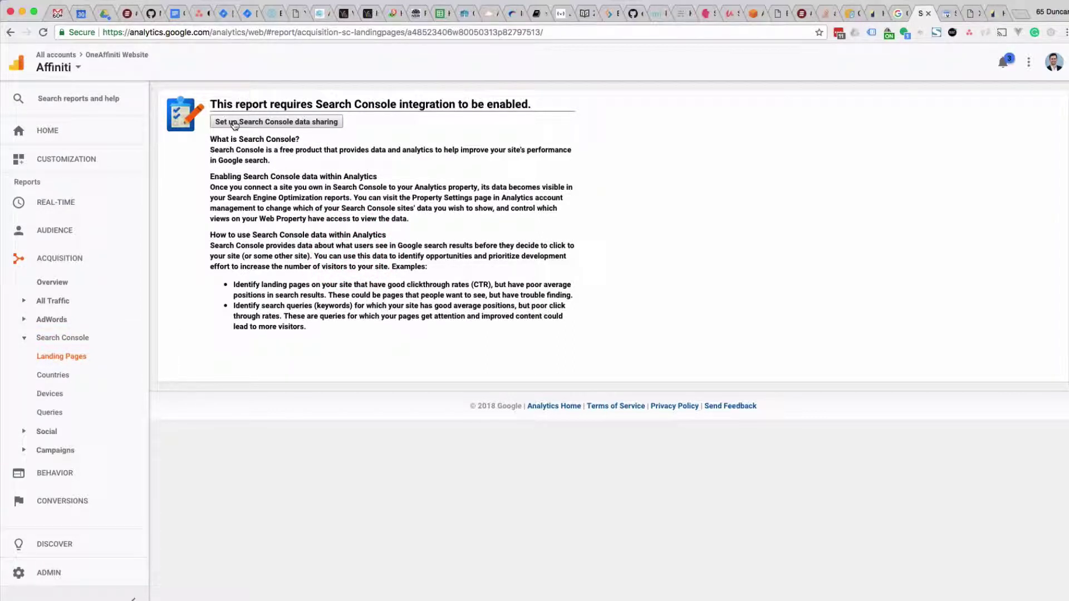
Step: Go through Admin > Property Settings to Adjust Search Console for the OneAffiniti Website property
left_click(281, 122)
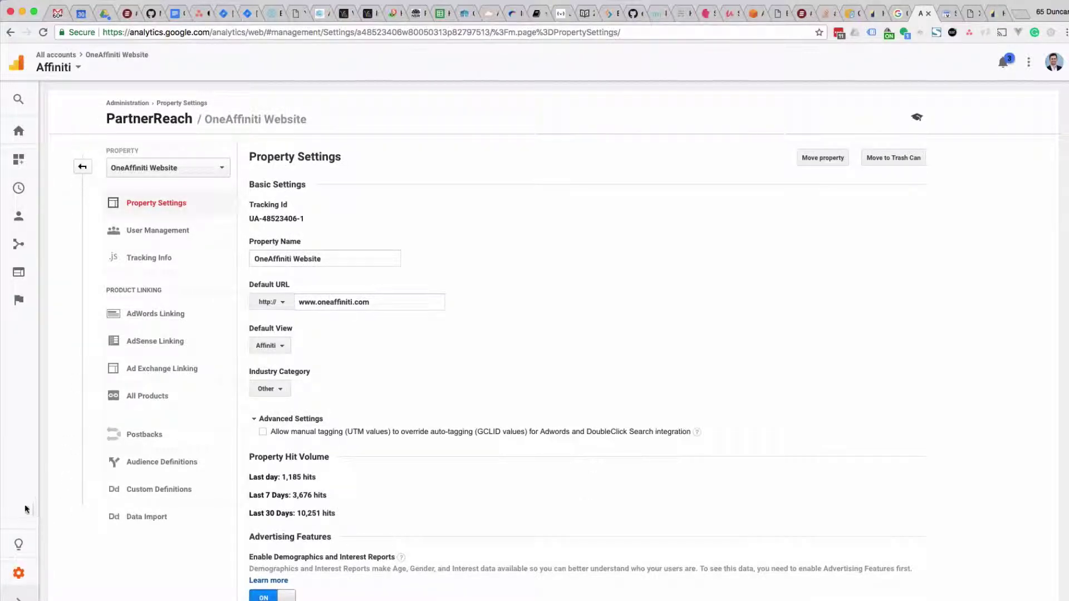
left_click(20, 576)
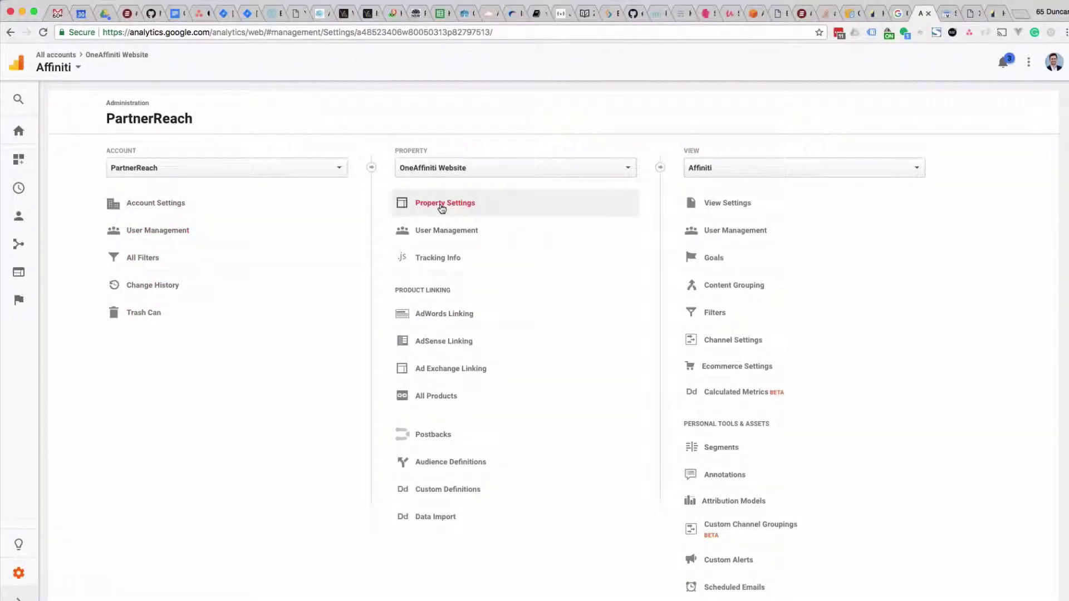
left_click(441, 204)
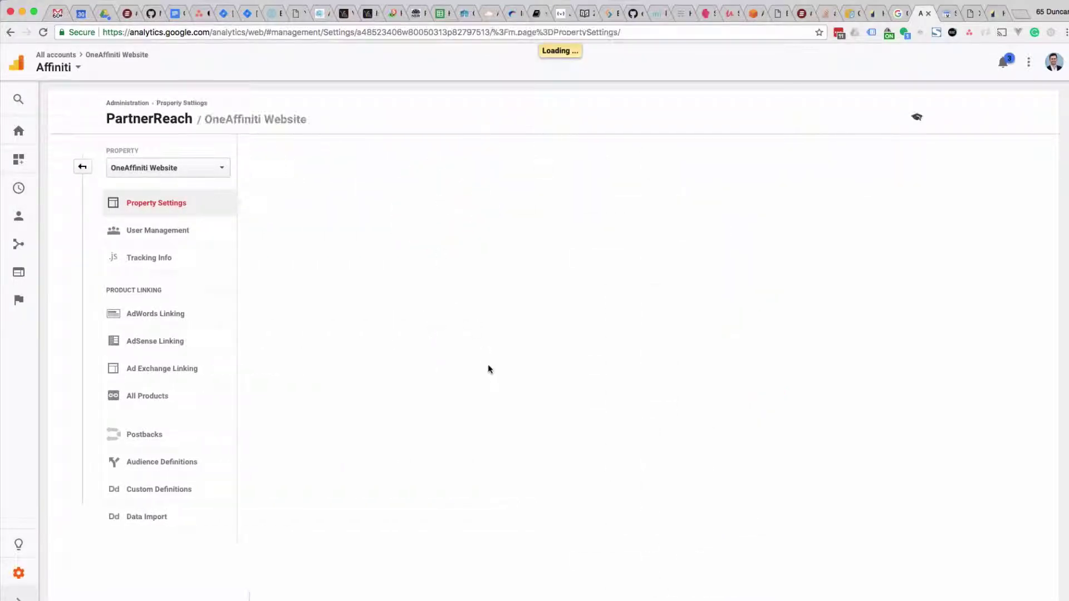
scroll(488, 369, "down", 10)
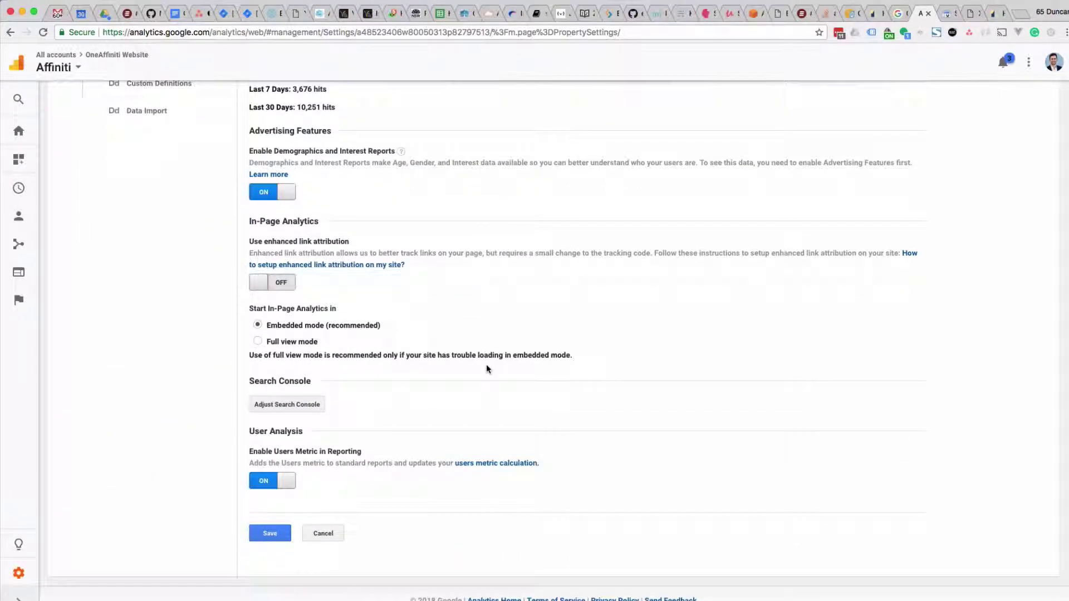
left_click(281, 408)
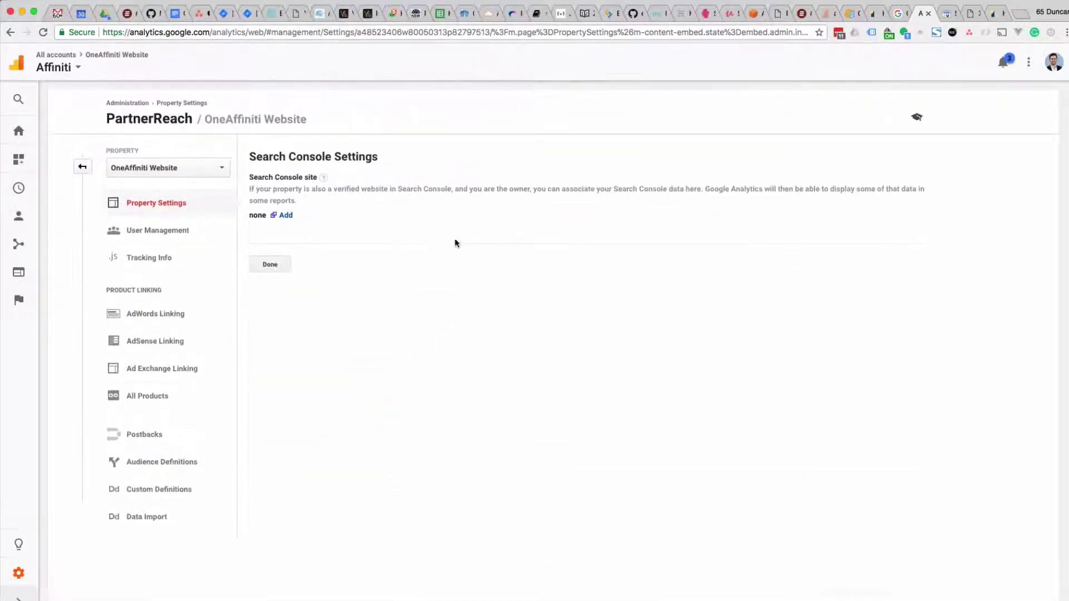
double_click(255, 218)
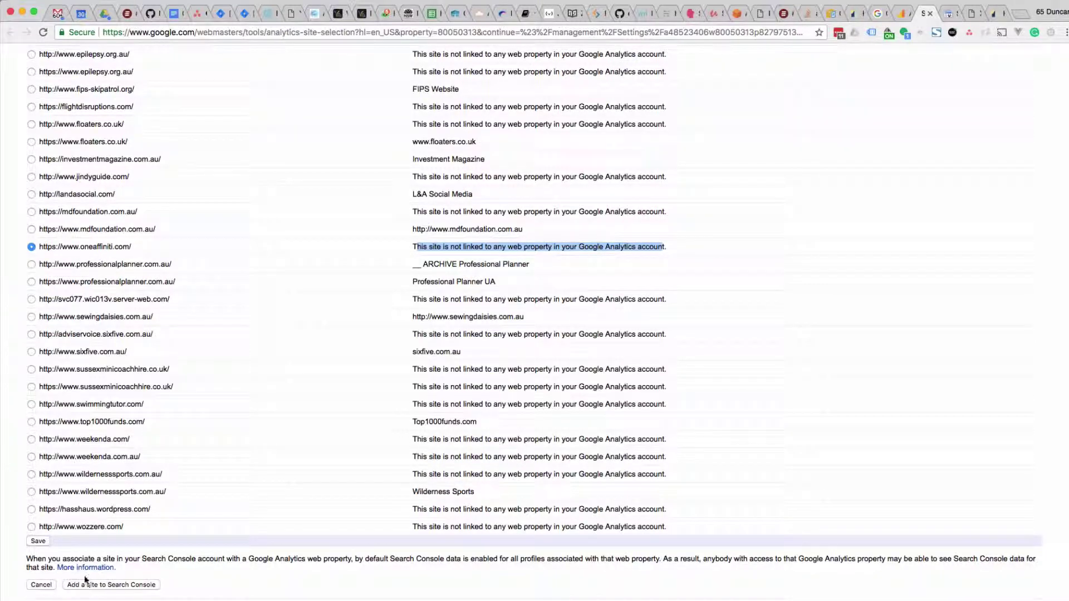
left_click(38, 542)
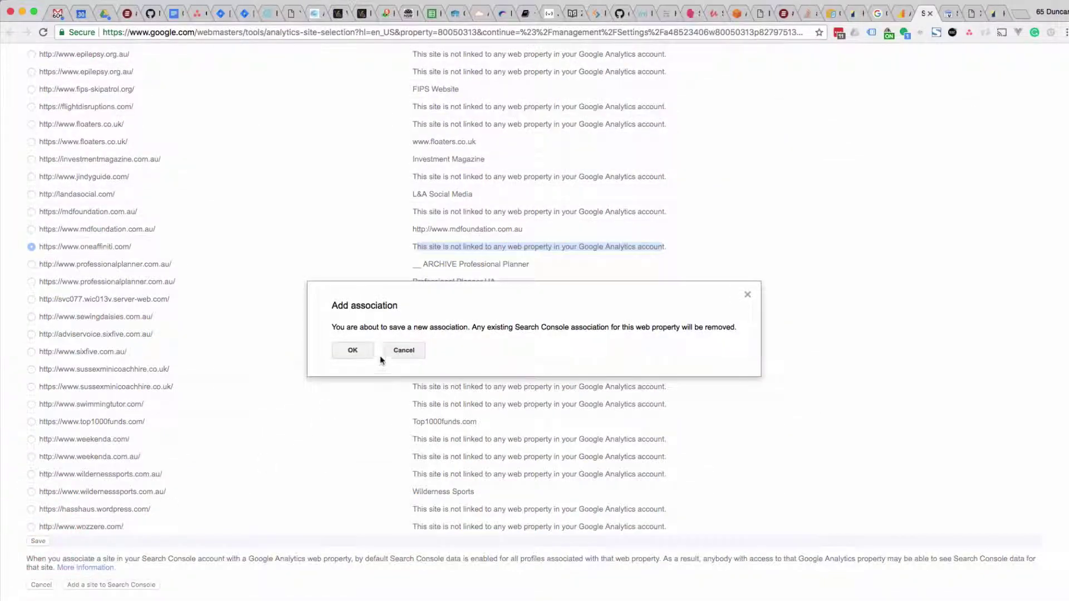
left_click(353, 351)
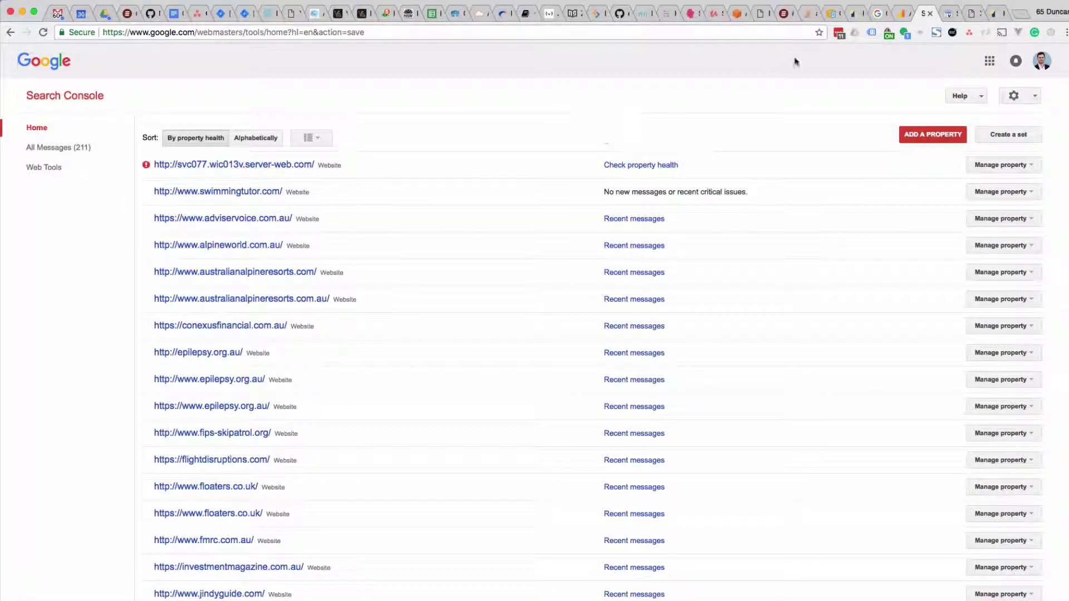
left_click(902, 13)
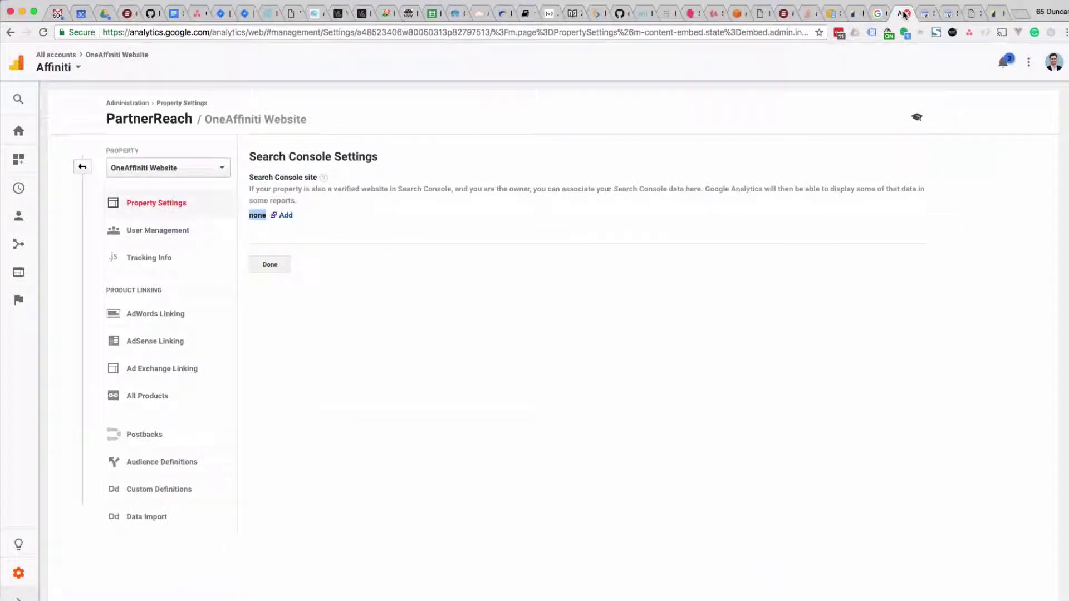
left_click(622, 143)
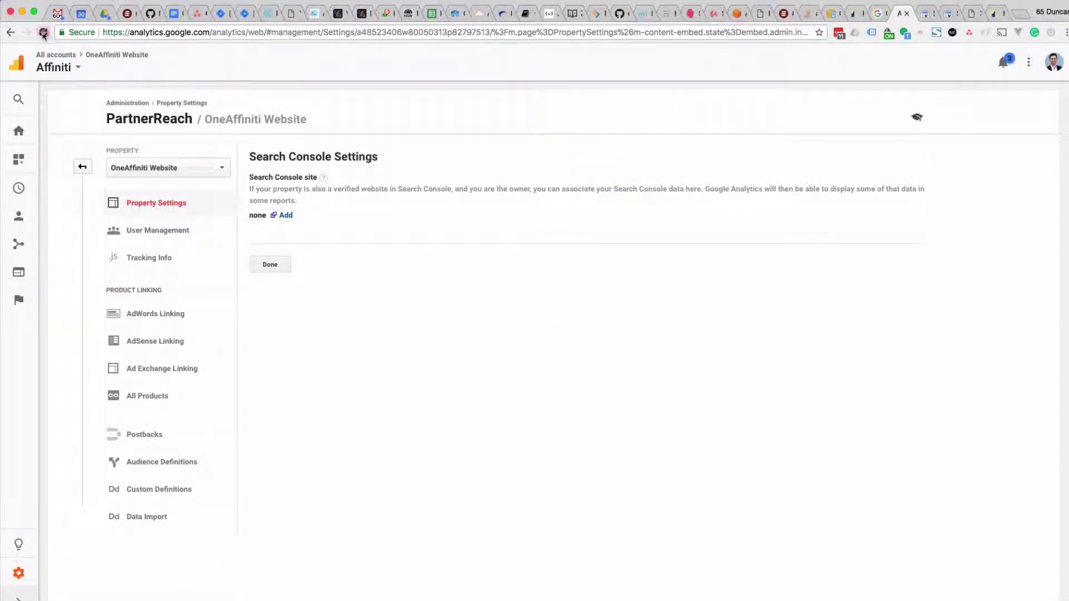
left_click(929, 13)
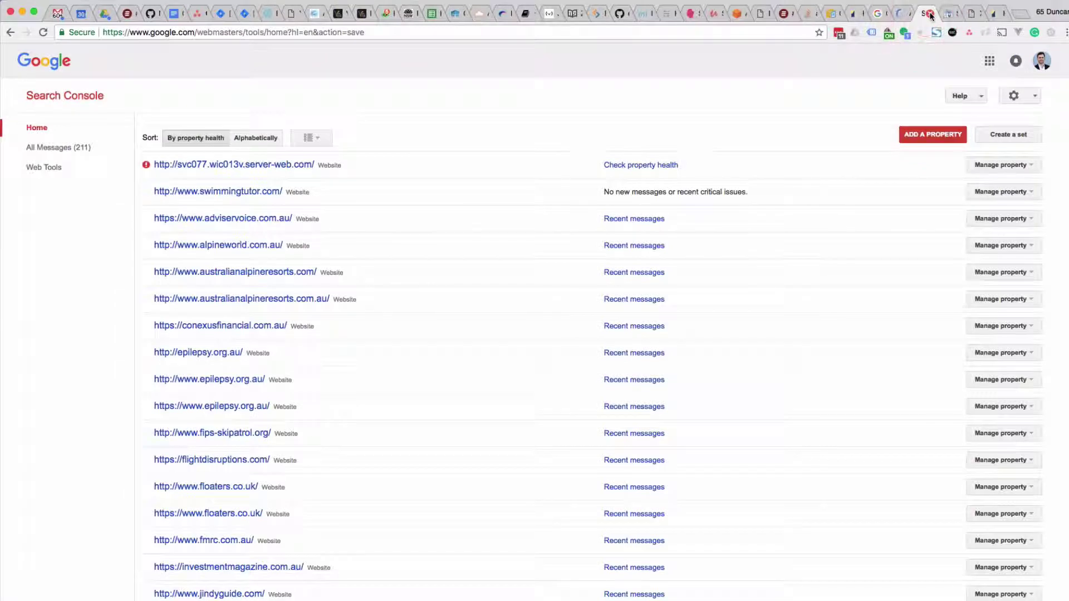
left_click(902, 14)
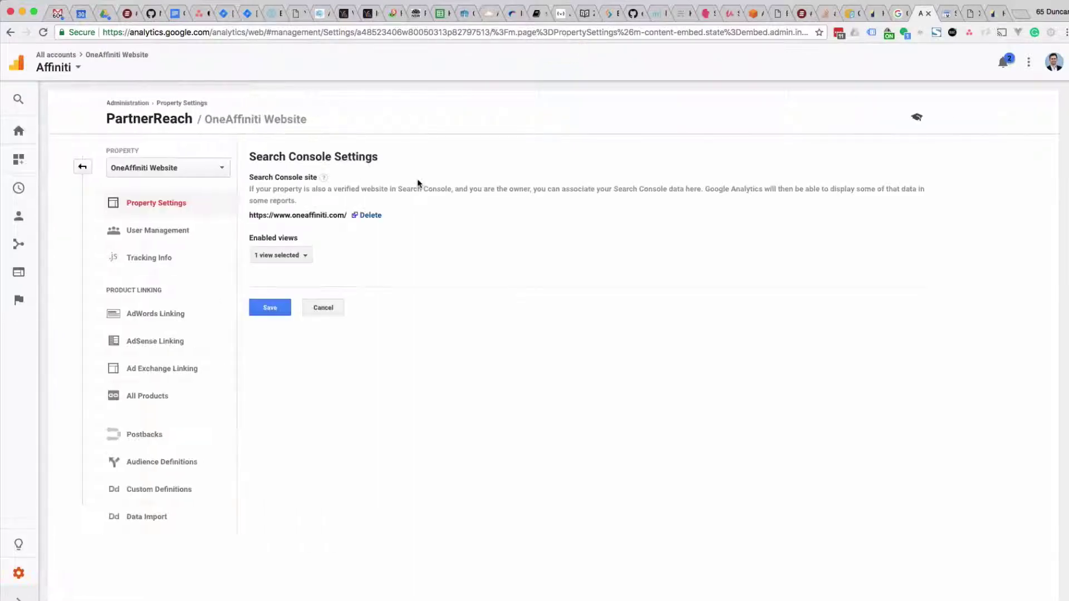
Step: Check the enabled views, then open Acquisition > Search Console > Landing Pages
left_click(286, 255)
left_click(342, 255)
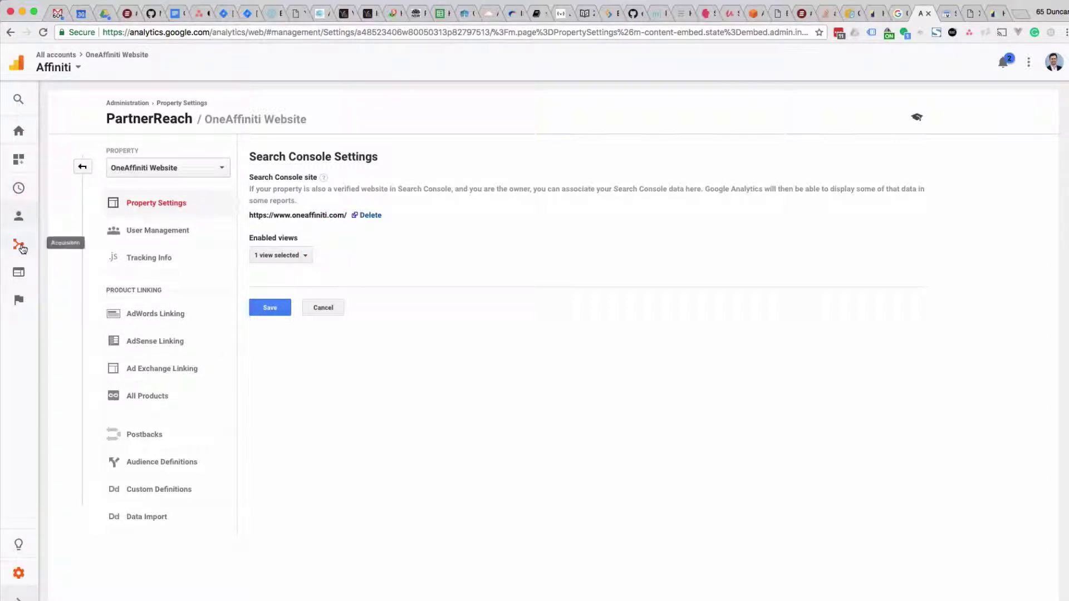
left_click(20, 276)
left_click(23, 258)
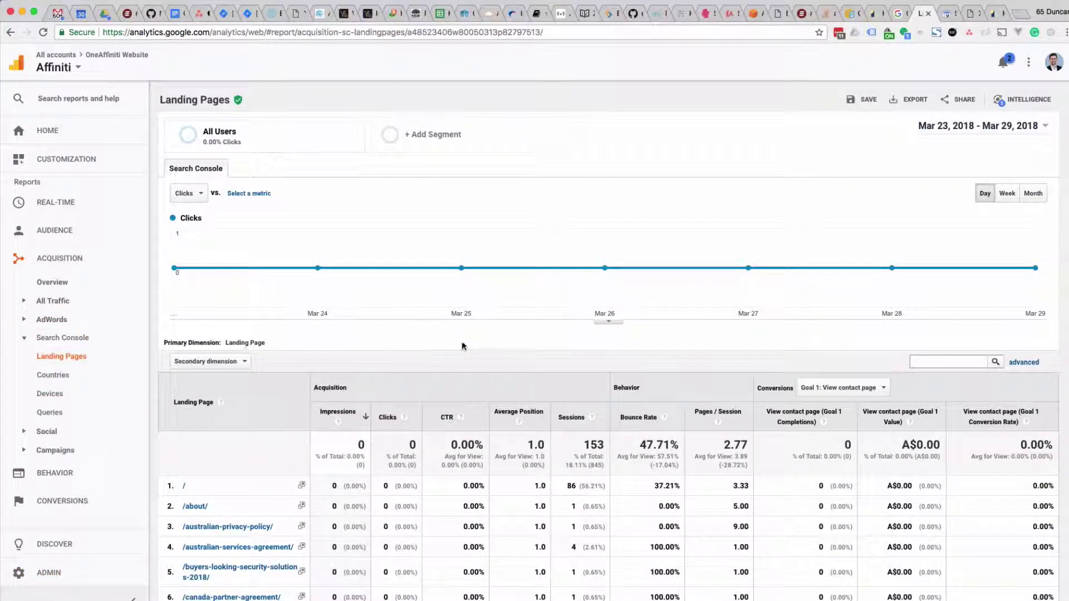
scroll(462, 342, "down", 5)
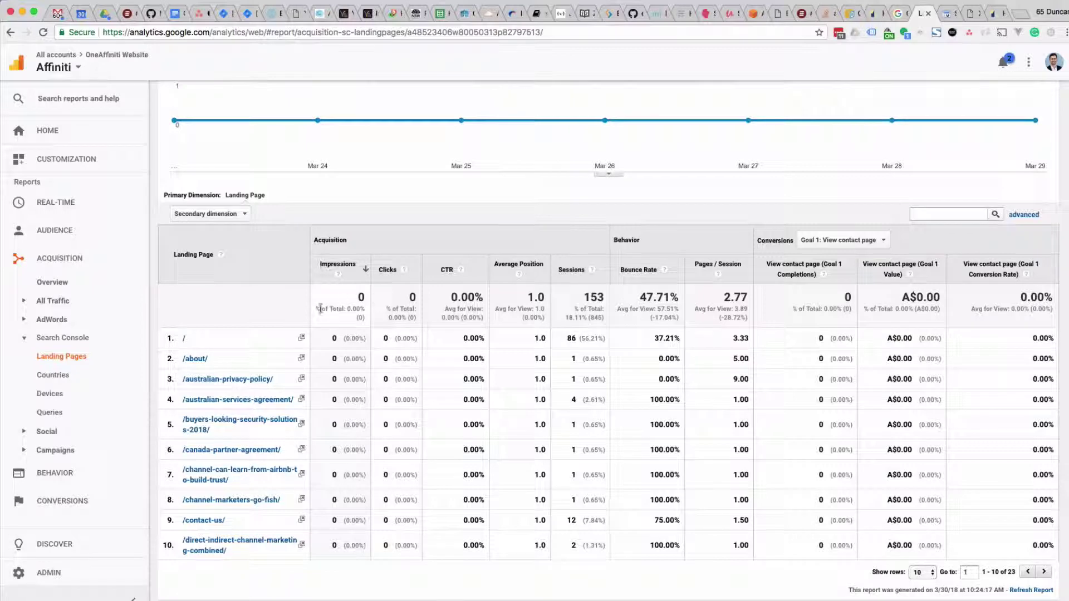
scroll(470, 444, "up", 2)
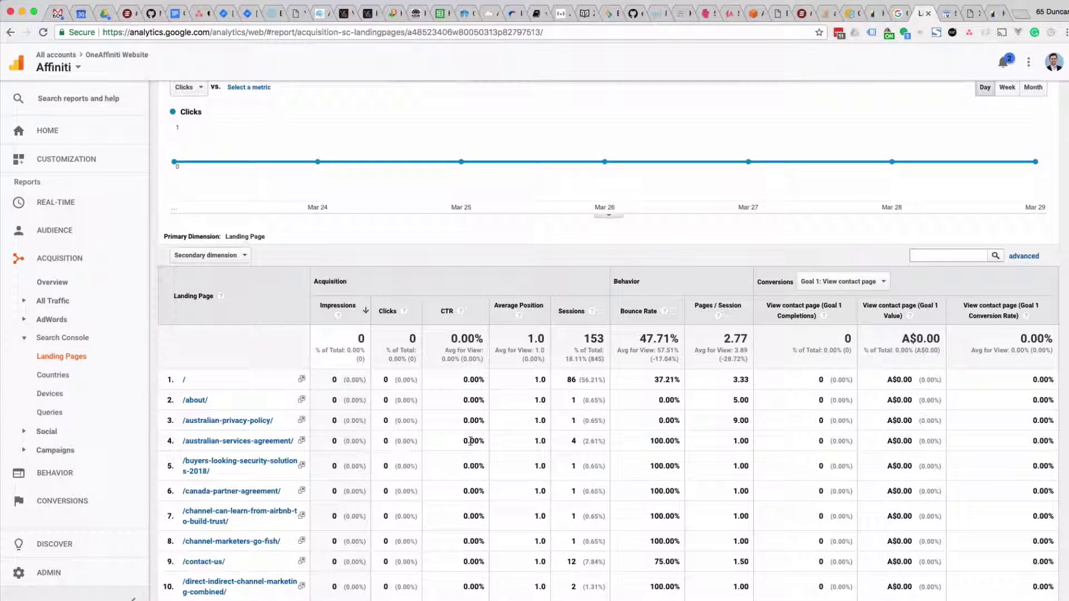
scroll(471, 441, "up", 4)
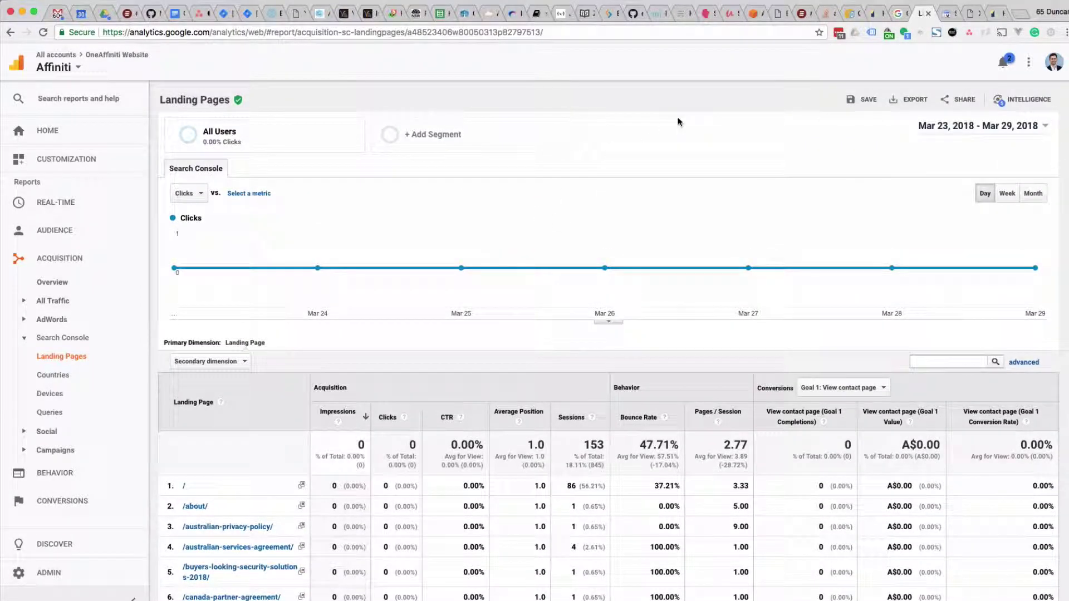
left_click(704, 134)
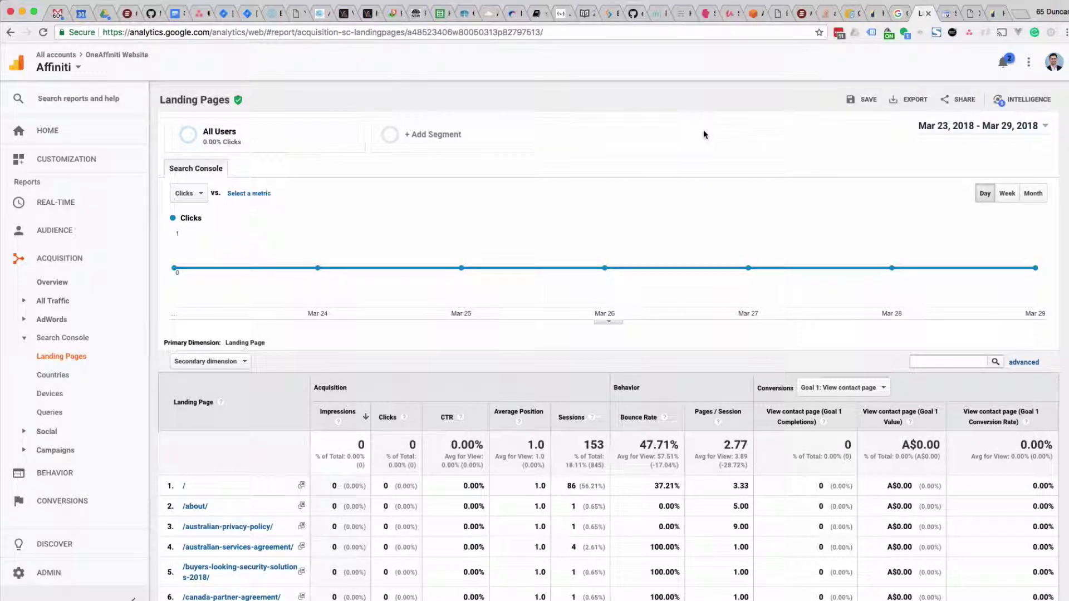